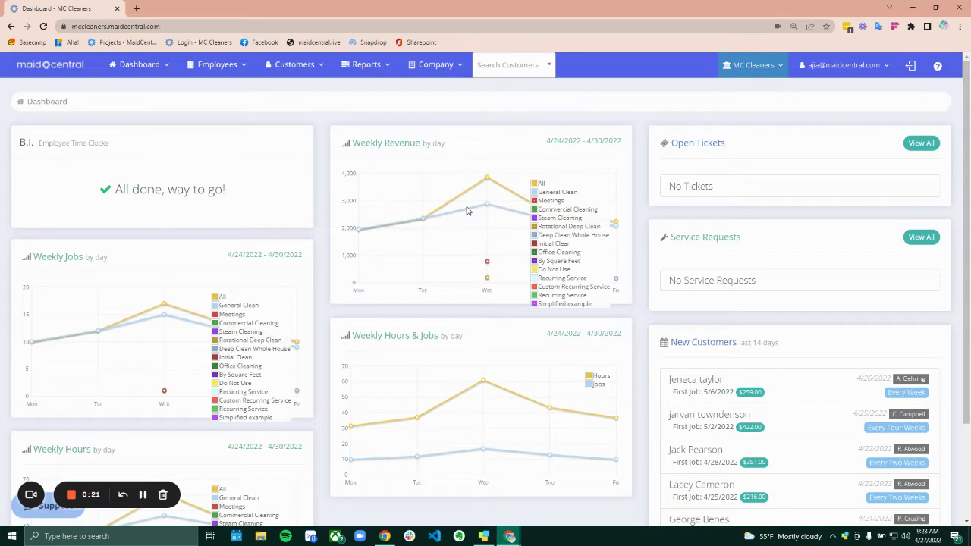
- Open the company's Quoting & Scopes settings and review the general settings and the quoting form questions
{"action": "left_click", "coordinate": [443, 71]}
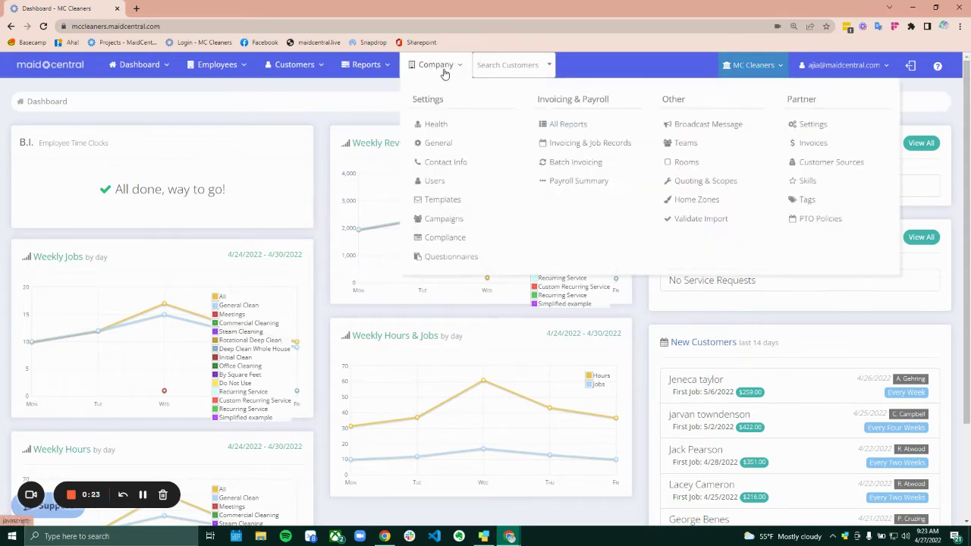
{"action": "left_click", "coordinate": [705, 181]}
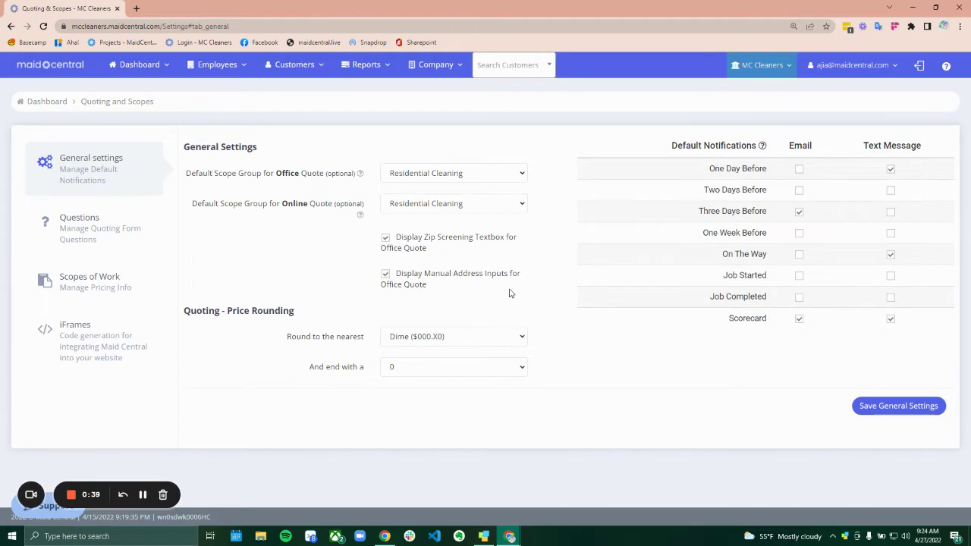
{"action": "left_click", "coordinate": [117, 236]}
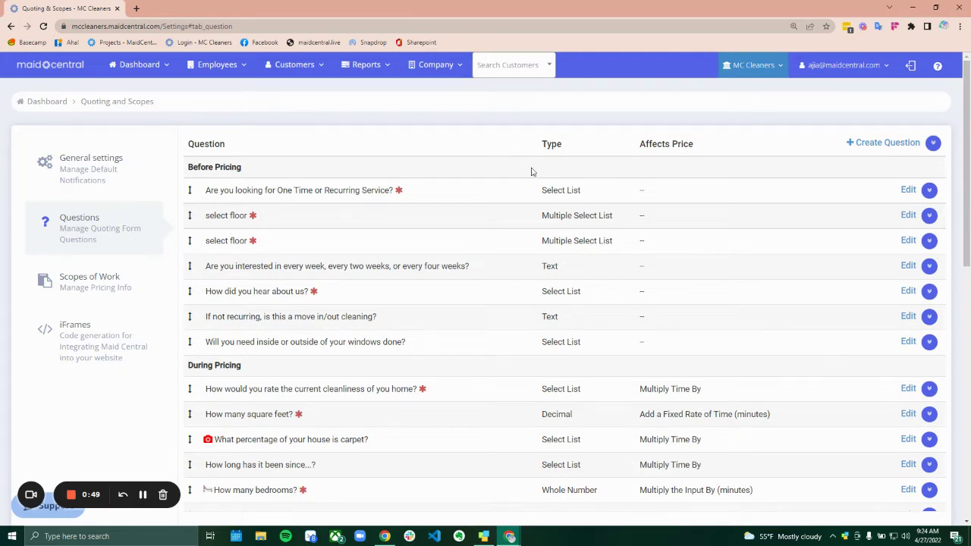
- Move Rotational Deep Clean above Do Not Use in the Residential Cleaning scopes of work and save the order
{"action": "left_click", "coordinate": [125, 279]}
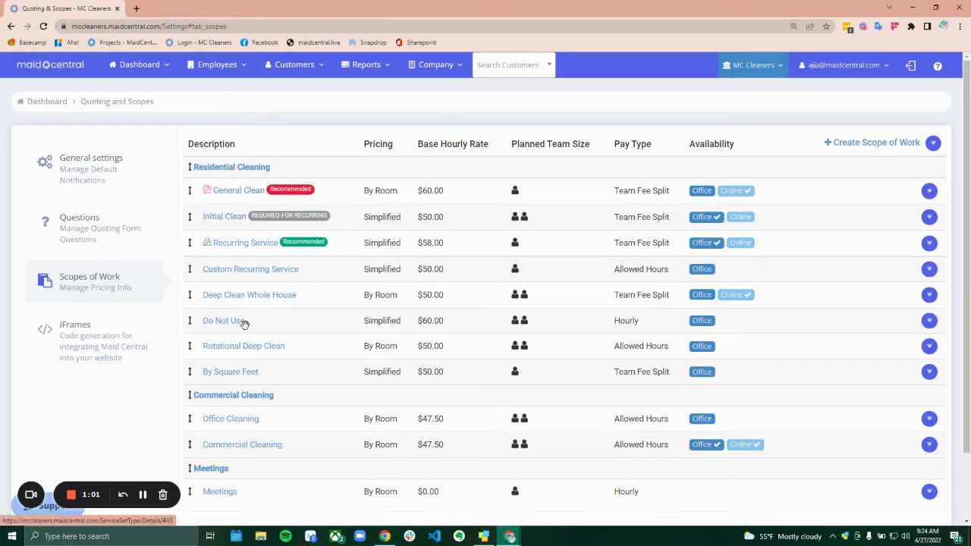
{"action": "left_click_drag", "start_coordinate": [301, 349], "coordinate": [318, 320]}
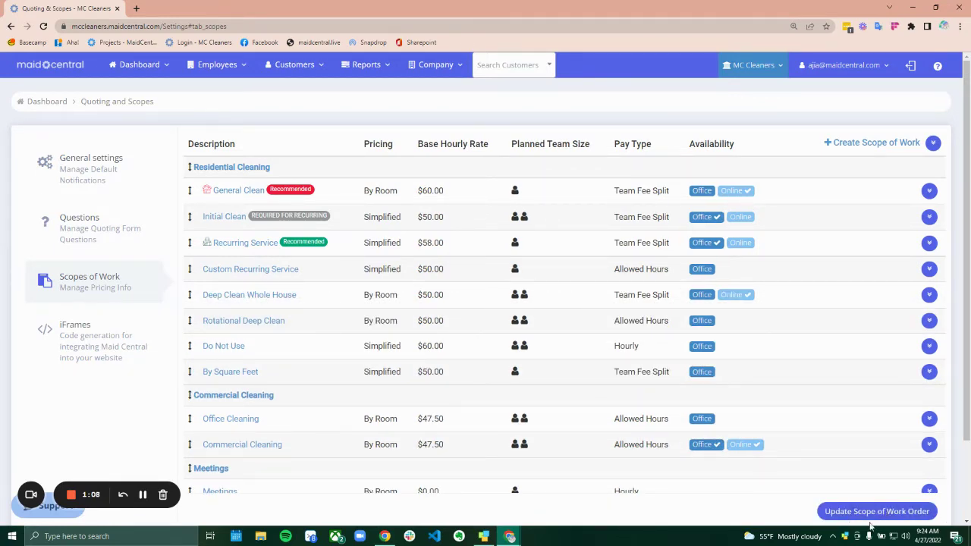
{"action": "left_click", "coordinate": [869, 514]}
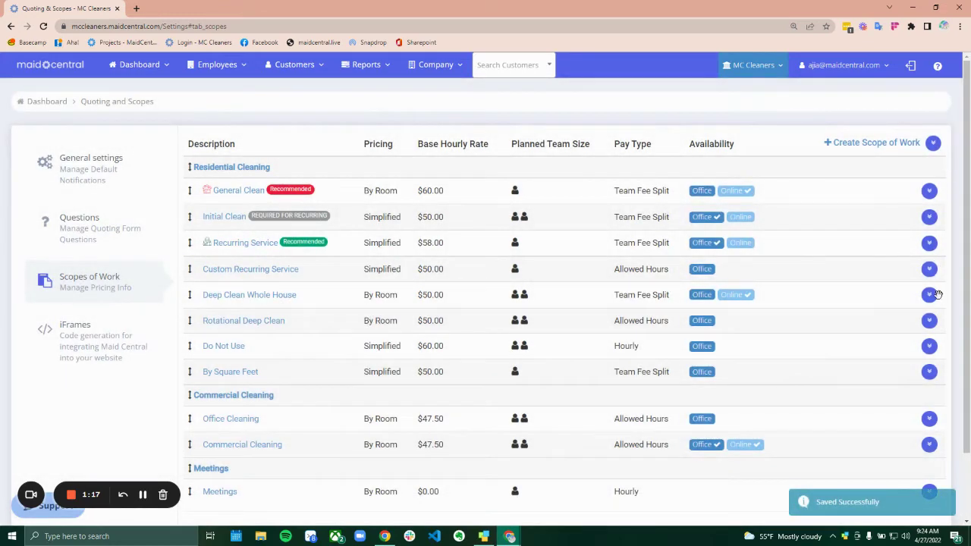
- Check the available actions for the Rotational Deep Clean scope and show inactive scopes of work in the list
{"action": "left_click", "coordinate": [929, 321]}
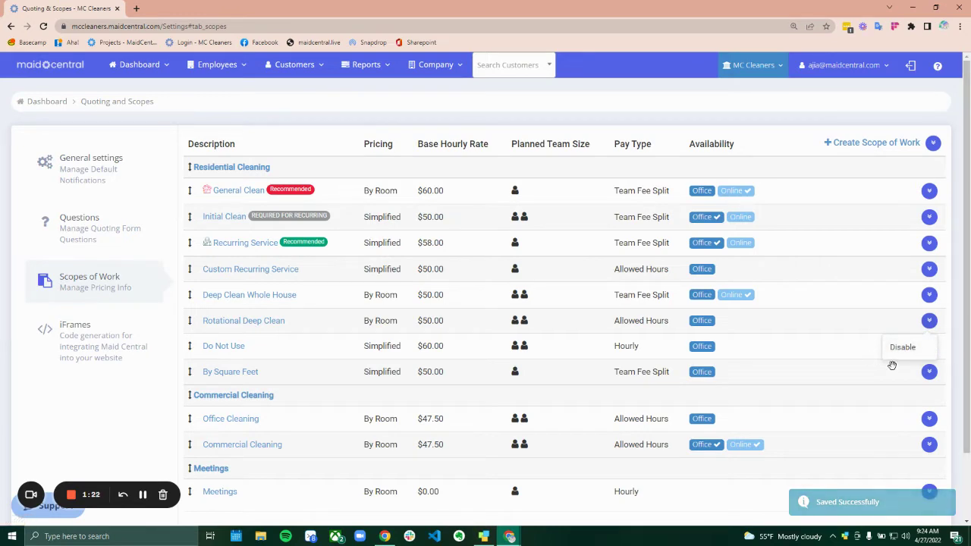
{"action": "left_click", "coordinate": [781, 145]}
{"action": "left_click", "coordinate": [932, 144]}
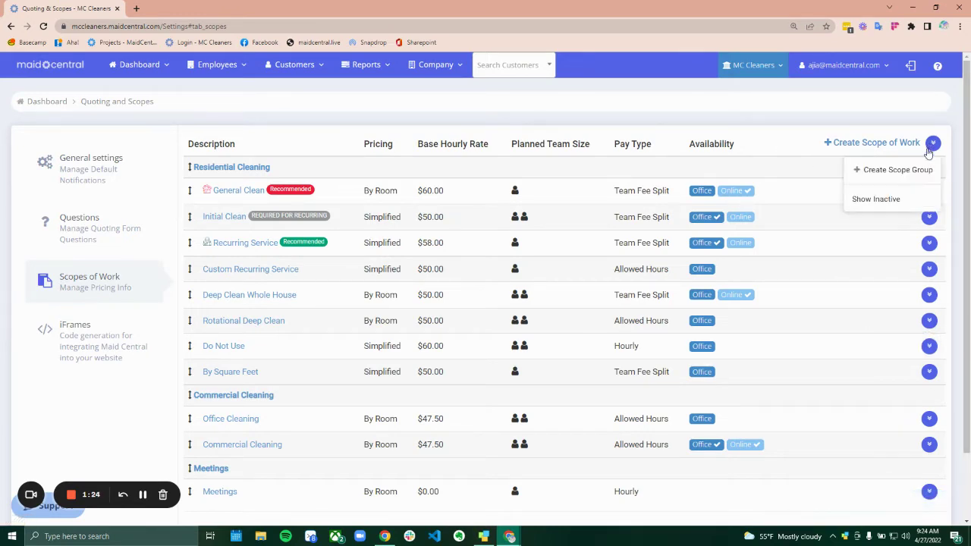
{"action": "left_click", "coordinate": [876, 199]}
- Review the inactive scopes of work and check the available actions for the inactive Office Meetings scope group
{"action": "scroll", "coordinate": [817, 154], "scroll_direction": "down", "scroll_amount": 1}
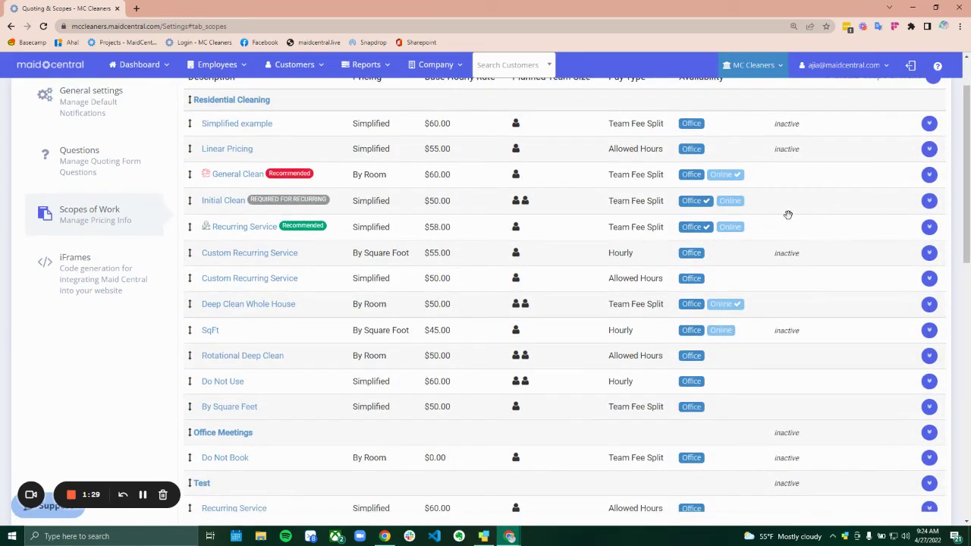
{"action": "scroll", "coordinate": [800, 387], "scroll_direction": "down", "scroll_amount": 2}
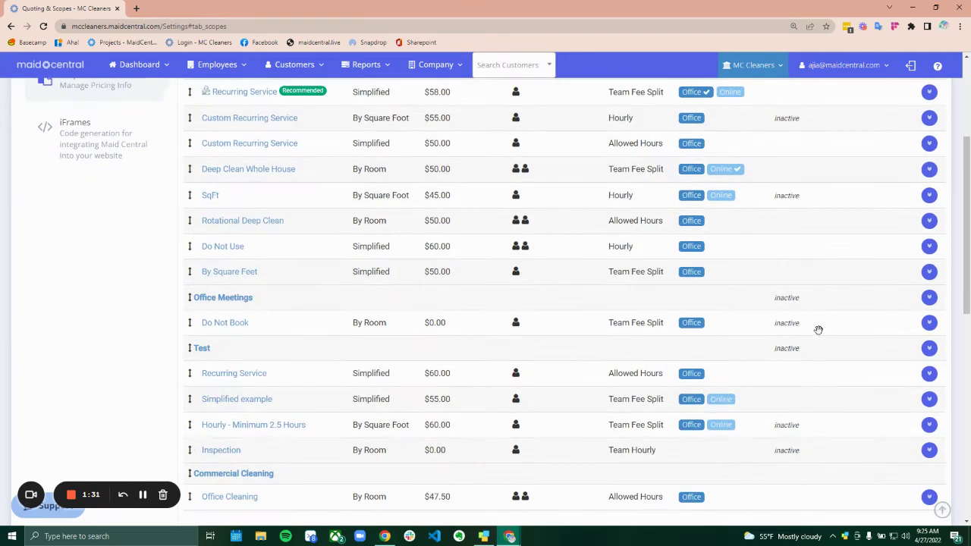
{"action": "left_click", "coordinate": [930, 300]}
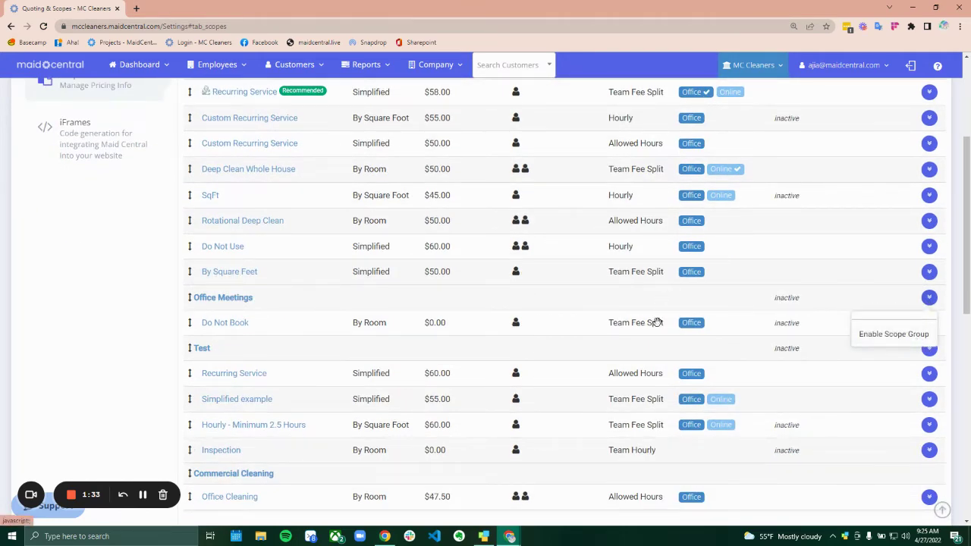
{"action": "left_click", "coordinate": [134, 319]}
- Examine the iFrames settings, including the generated online quote, testimonial and lead form codes
{"action": "scroll", "coordinate": [152, 311], "scroll_direction": "up", "scroll_amount": 3}
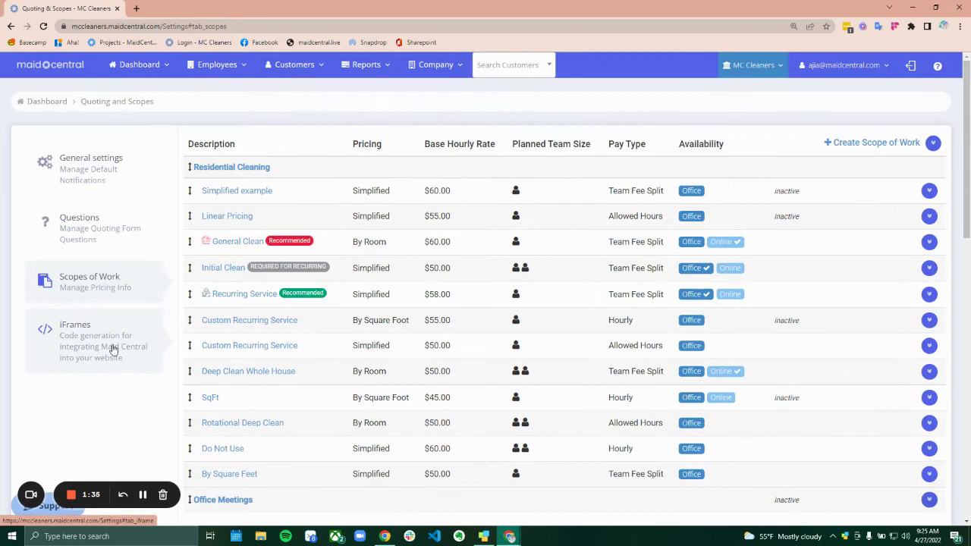
{"action": "left_click", "coordinate": [75, 335]}
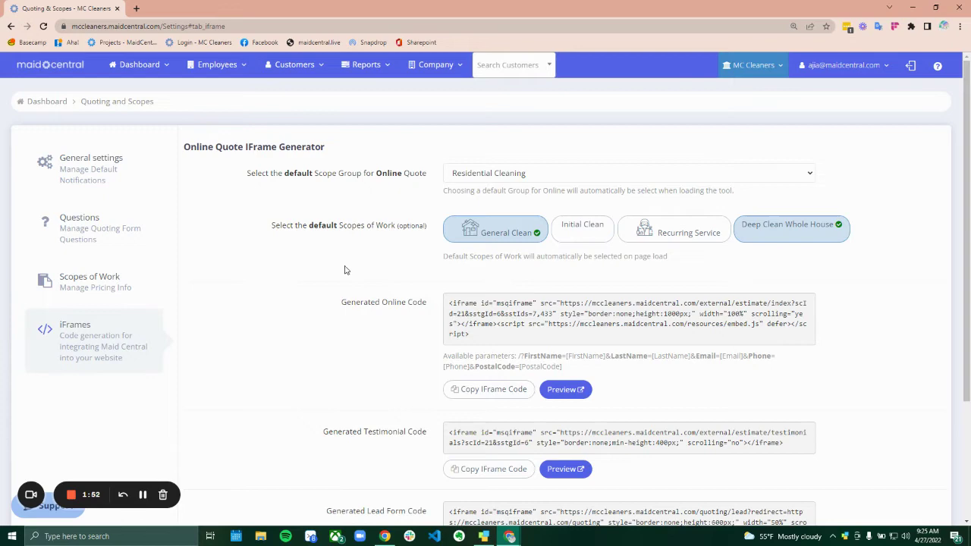
{"action": "scroll", "coordinate": [420, 319], "scroll_direction": "down", "scroll_amount": 1}
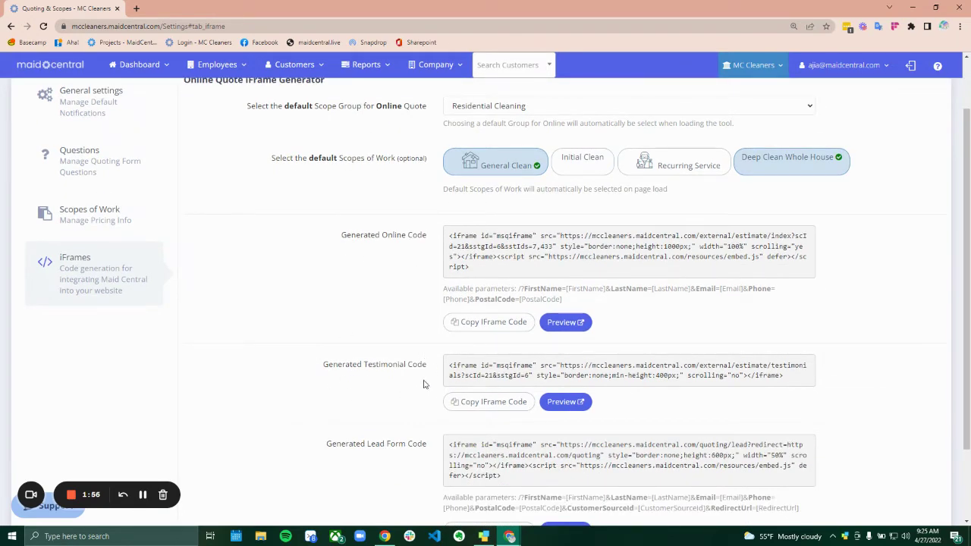
{"action": "scroll", "coordinate": [417, 387], "scroll_direction": "down", "scroll_amount": 2}
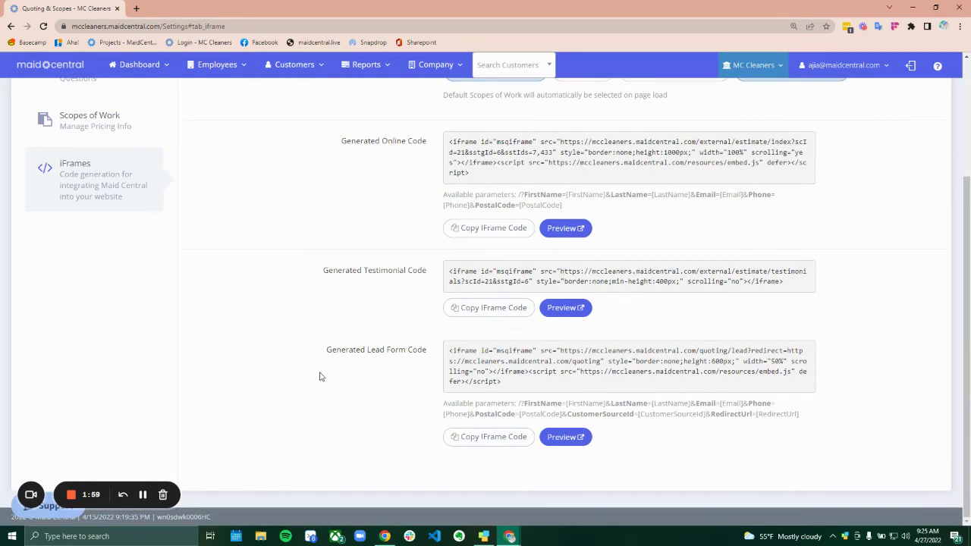
{"action": "scroll", "coordinate": [337, 330], "scroll_direction": "up", "scroll_amount": 2}
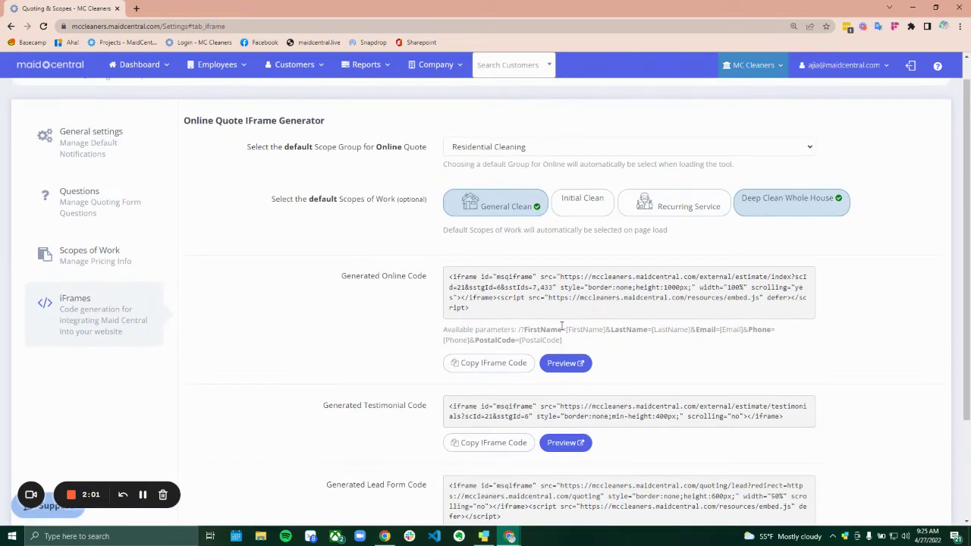
{"action": "scroll", "coordinate": [562, 357], "scroll_direction": "down", "scroll_amount": 2}
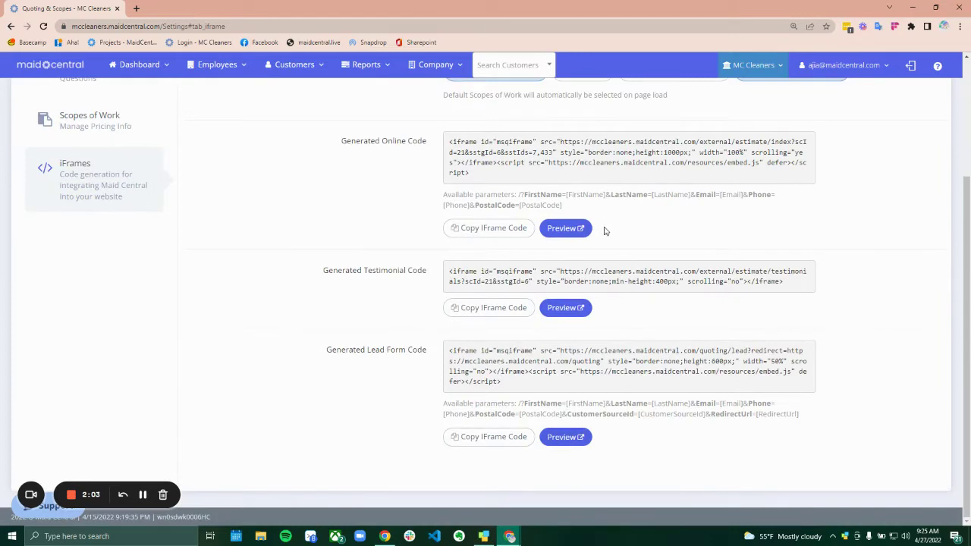
{"action": "scroll", "coordinate": [309, 271], "scroll_direction": "up", "scroll_amount": 3}
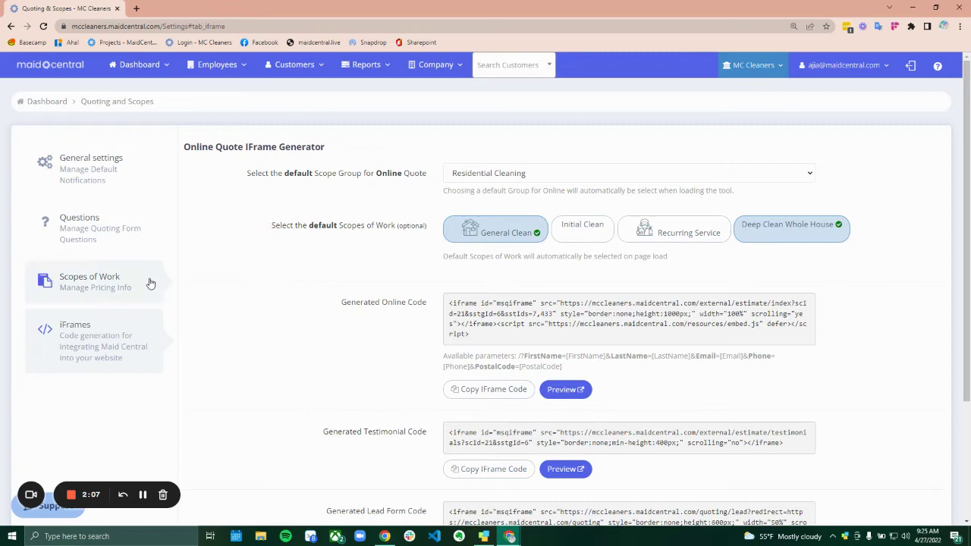
- Open the Residential Cleaning scope group and deselect Deep Clean Whole House from the default scopes for online quotes
{"action": "left_click", "coordinate": [119, 276]}
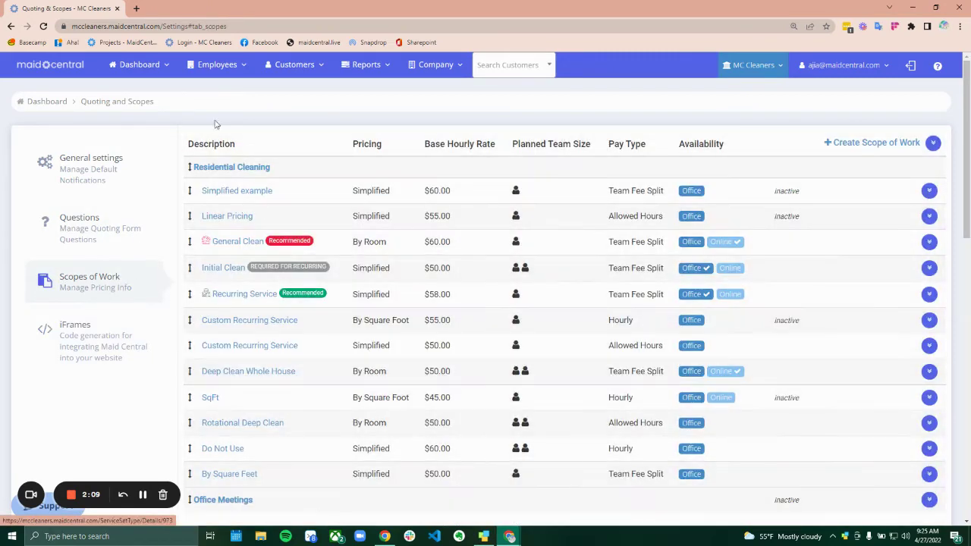
{"action": "left_click", "coordinate": [245, 168]}
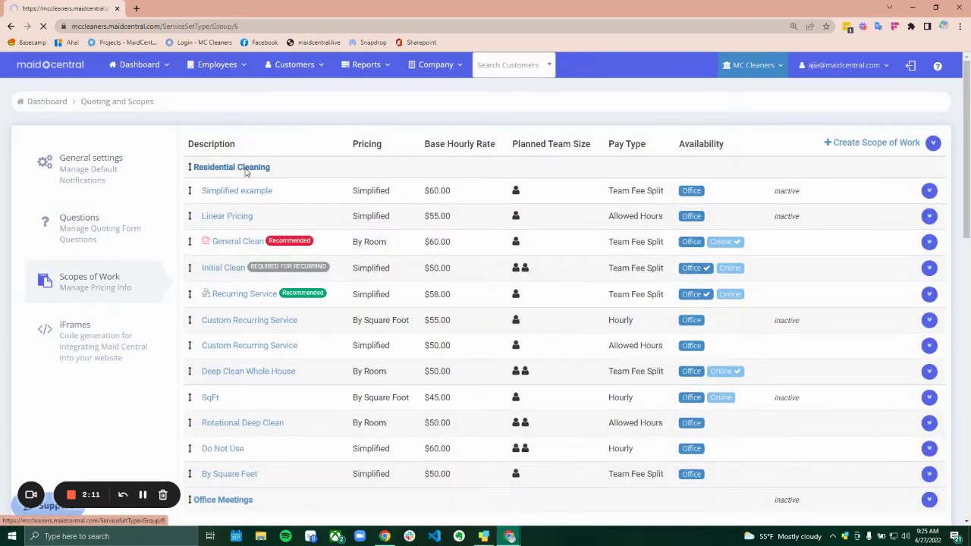
{"action": "scroll", "coordinate": [447, 255], "scroll_direction": "up", "scroll_amount": 1}
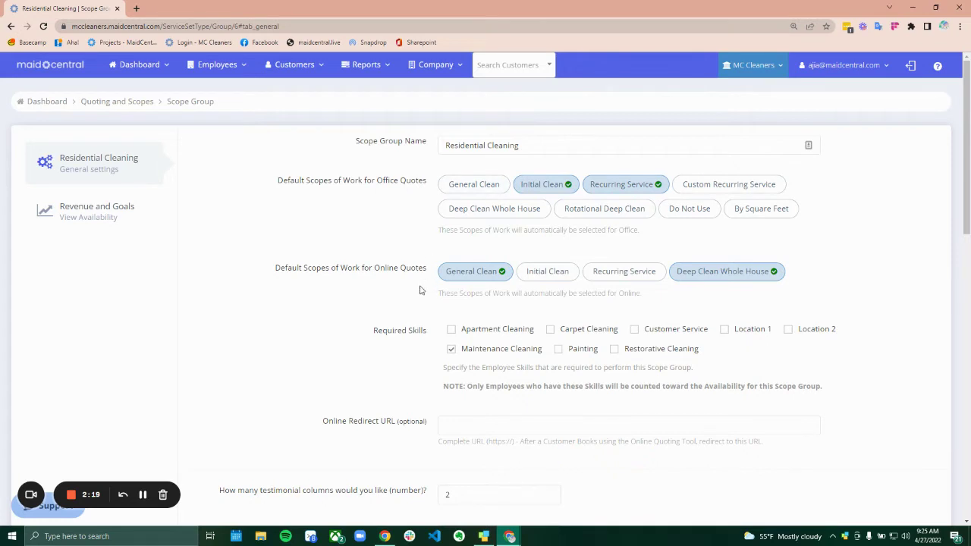
{"action": "left_click", "coordinate": [723, 275]}
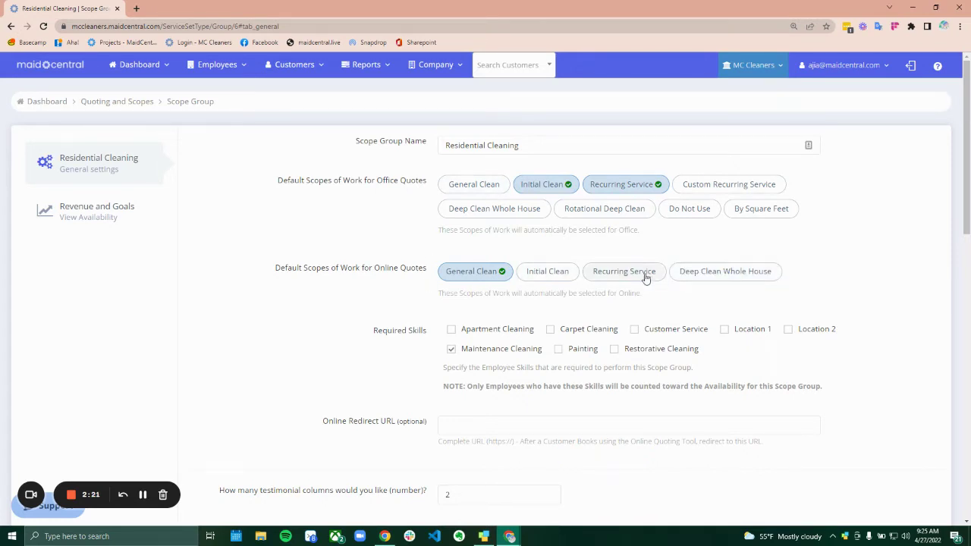
- Review the scope group's required skills, online redirect URL, testimonial settings and marketing text
{"action": "scroll", "coordinate": [466, 295], "scroll_direction": "down", "scroll_amount": 2}
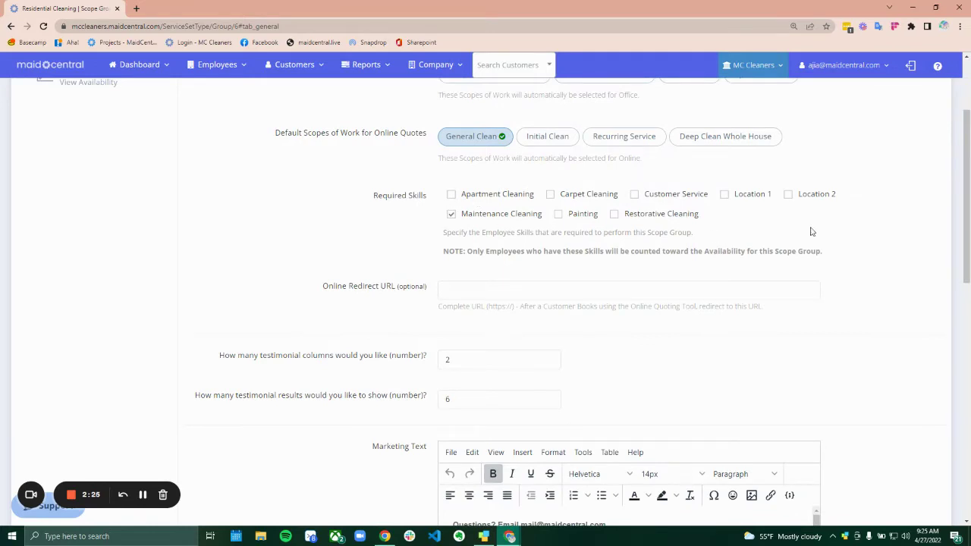
{"action": "scroll", "coordinate": [418, 250], "scroll_direction": "down", "scroll_amount": 2}
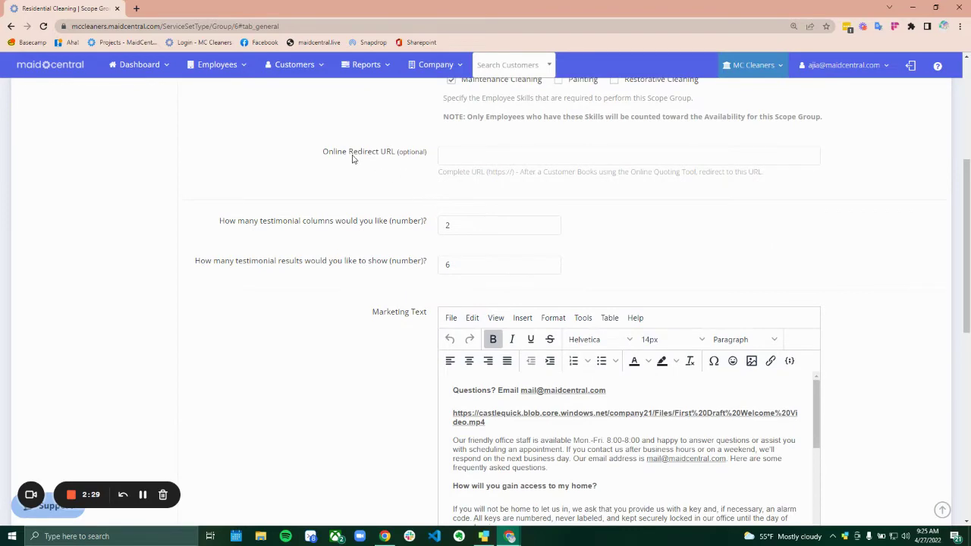
{"action": "scroll", "coordinate": [410, 288], "scroll_direction": "down", "scroll_amount": 4}
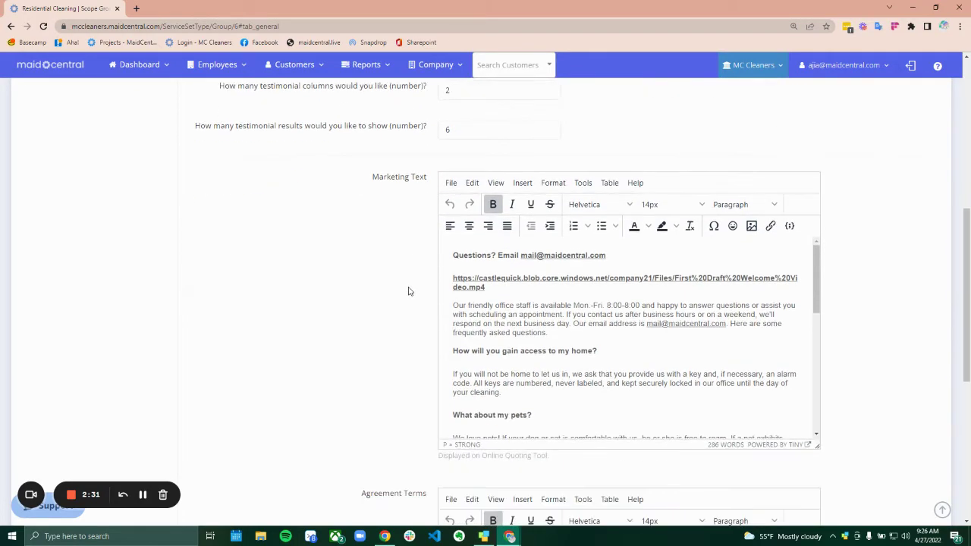
{"action": "scroll", "coordinate": [398, 371], "scroll_direction": "up", "scroll_amount": 10}
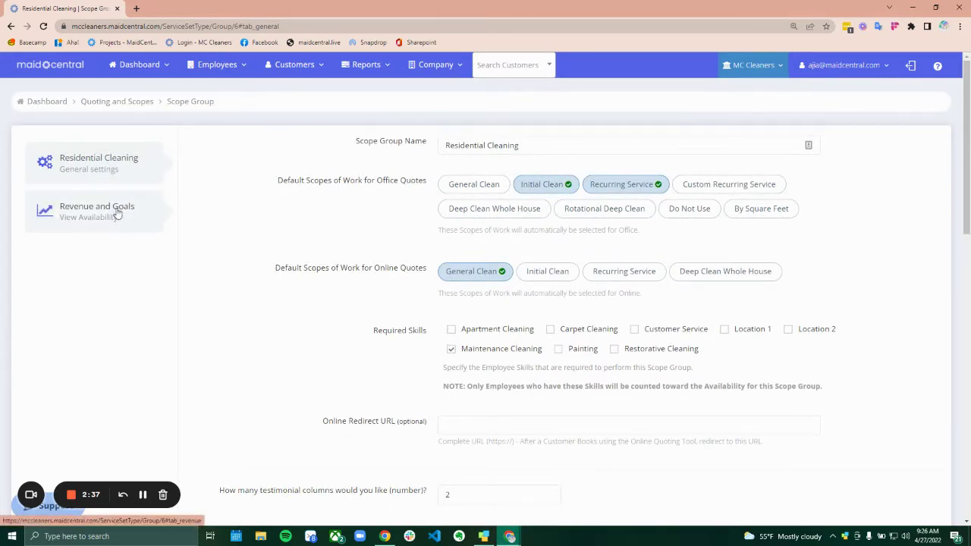
- Examine the Residential Cleaning group's daily revenue goals, availability calendar, online quoting waiting days and cutoff time
{"action": "left_click", "coordinate": [117, 215]}
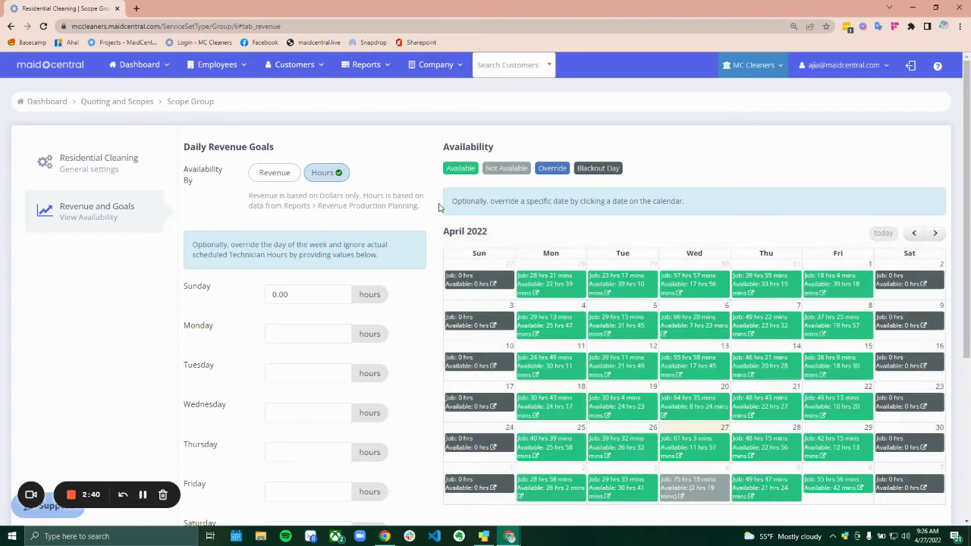
{"action": "scroll", "coordinate": [440, 207], "scroll_direction": "down", "scroll_amount": 2}
{"action": "scroll", "coordinate": [443, 206], "scroll_direction": "up", "scroll_amount": 2}
{"action": "scroll", "coordinate": [251, 220], "scroll_direction": "down", "scroll_amount": 3}
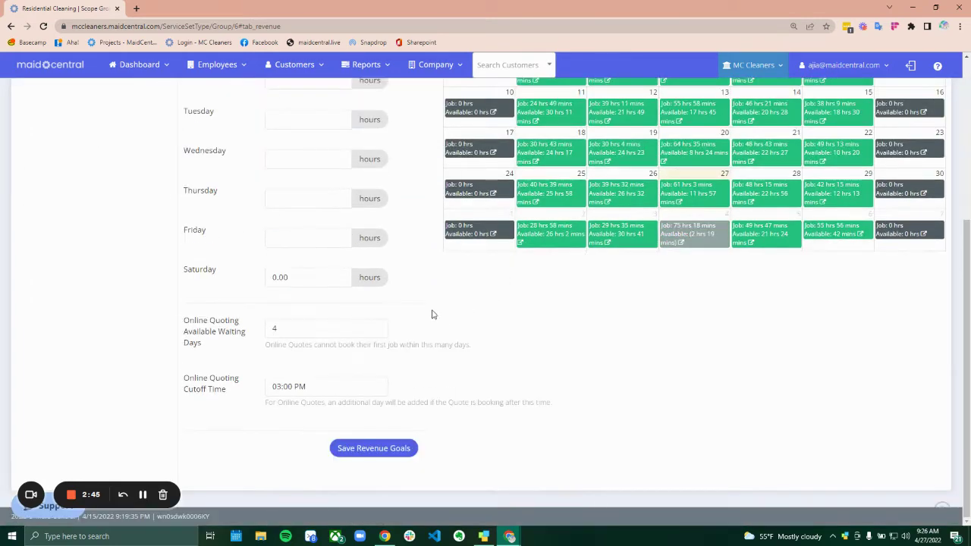
{"action": "scroll", "coordinate": [427, 308], "scroll_direction": "up", "scroll_amount": 3}
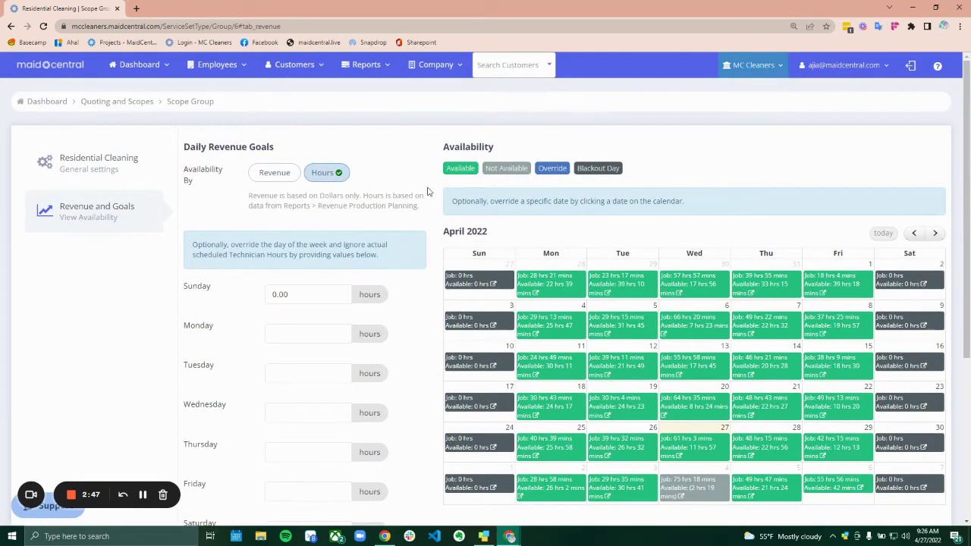
- Return to the scopes of work list and open the General Clean scope to review its basic settings
{"action": "left_click", "coordinate": [437, 67]}
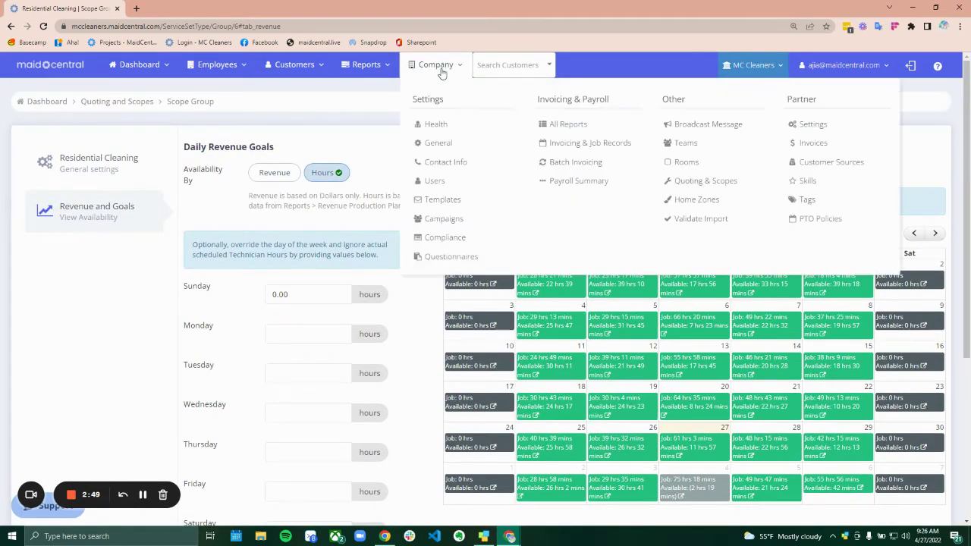
{"action": "left_click", "coordinate": [142, 142]}
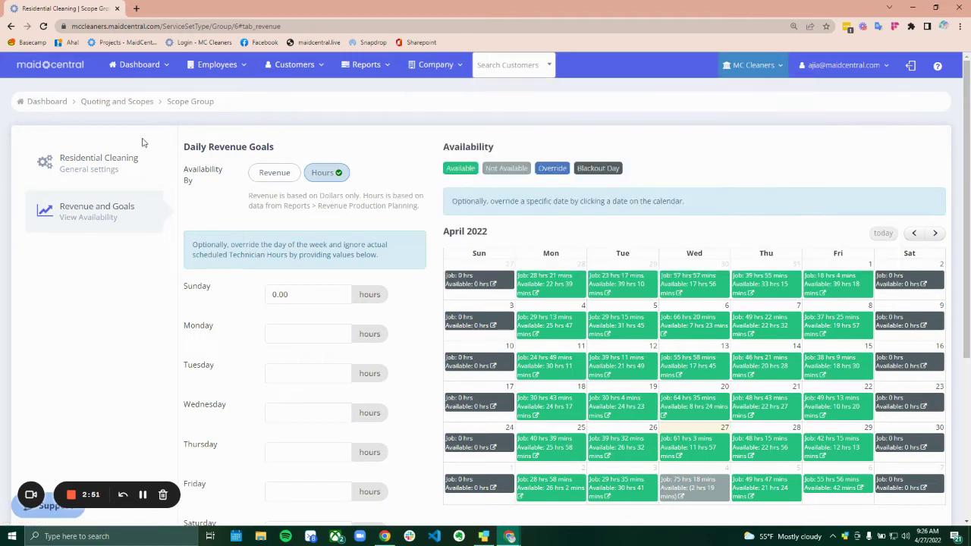
{"action": "left_click", "coordinate": [121, 102]}
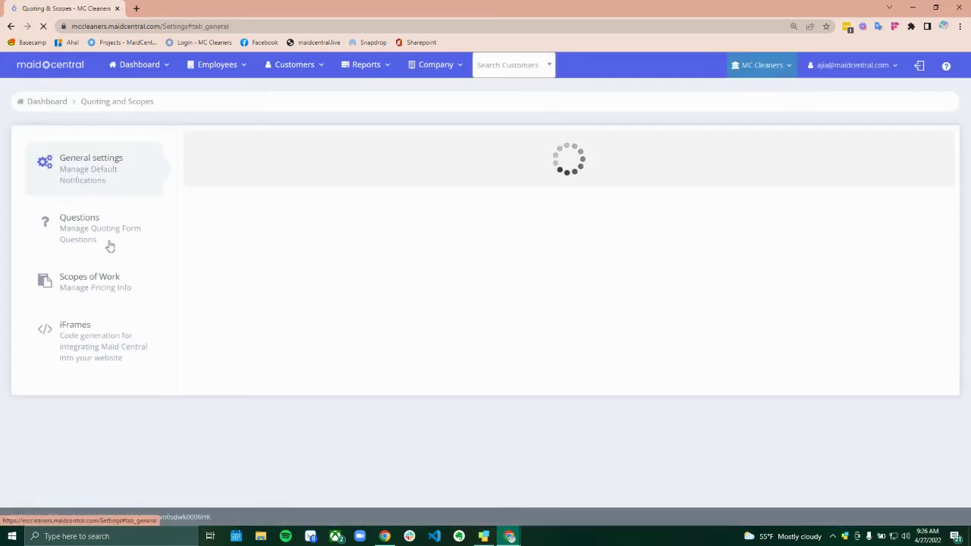
{"action": "left_click", "coordinate": [118, 285]}
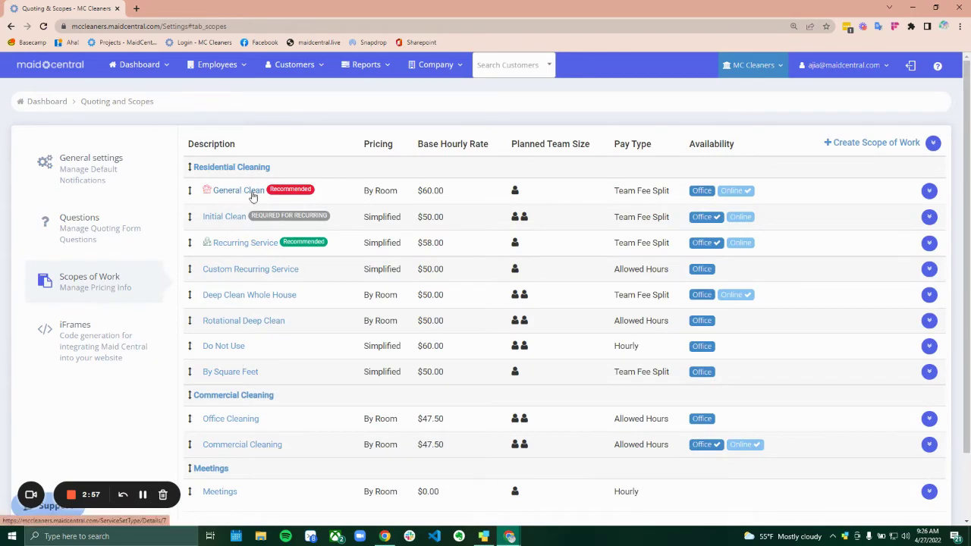
{"action": "left_click", "coordinate": [253, 194]}
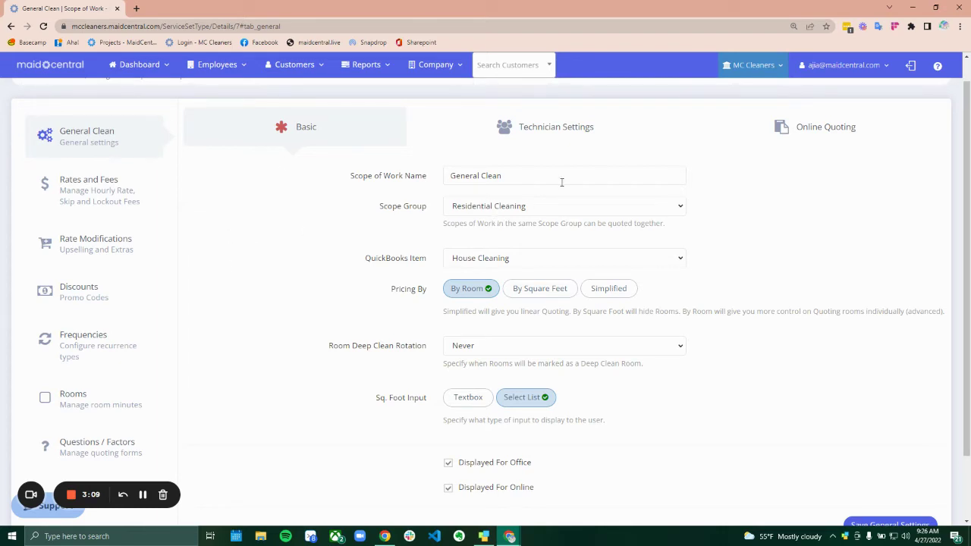
{"action": "scroll", "coordinate": [474, 351], "scroll_direction": "down", "scroll_amount": 1}
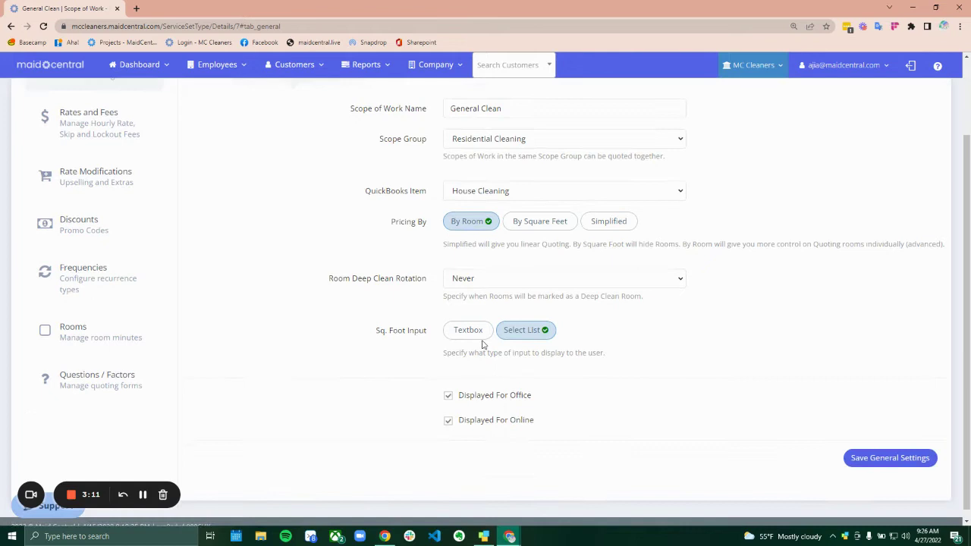
- Review the General Clean scope's technician settings and its online quoting tooltip, icon and ribbon settings
{"action": "scroll", "coordinate": [579, 380], "scroll_direction": "up", "scroll_amount": 2}
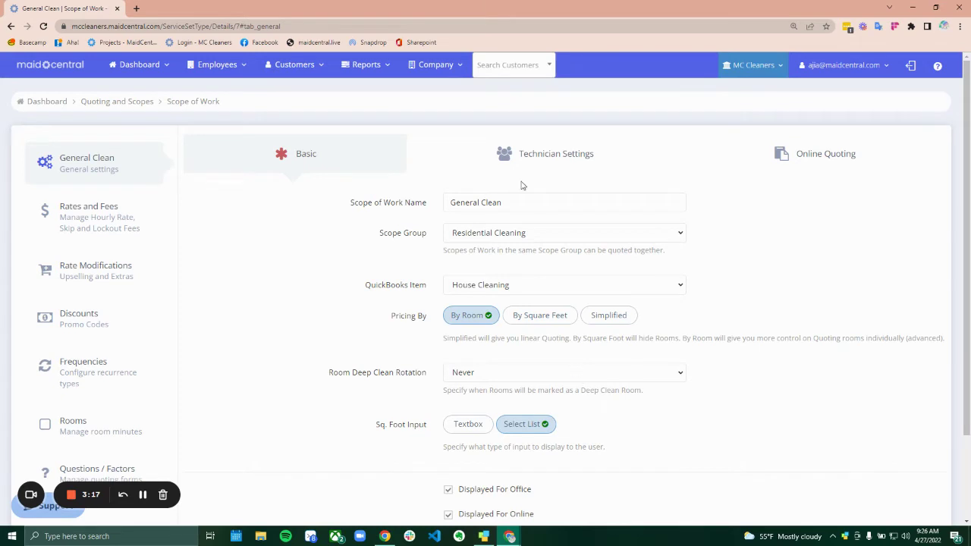
{"action": "left_click", "coordinate": [557, 163]}
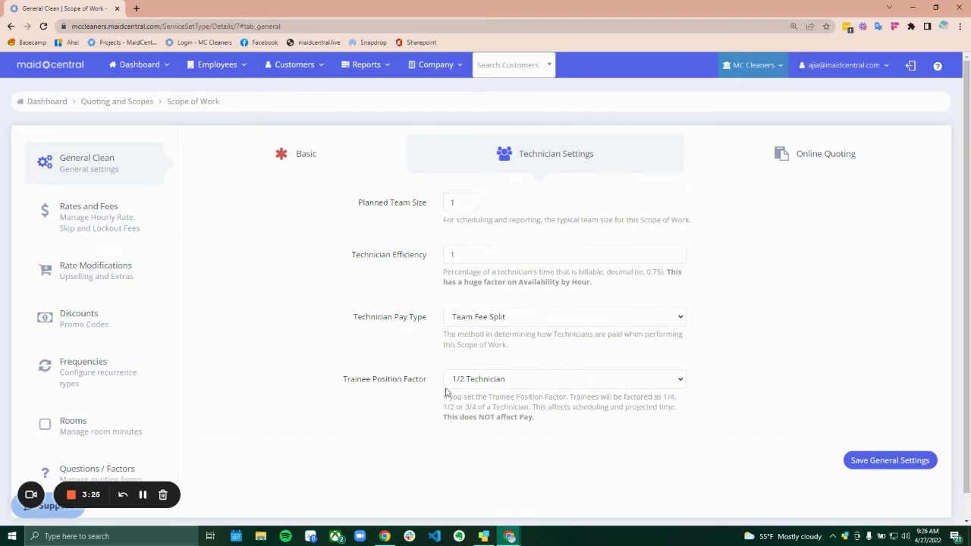
{"action": "left_click", "coordinate": [802, 159]}
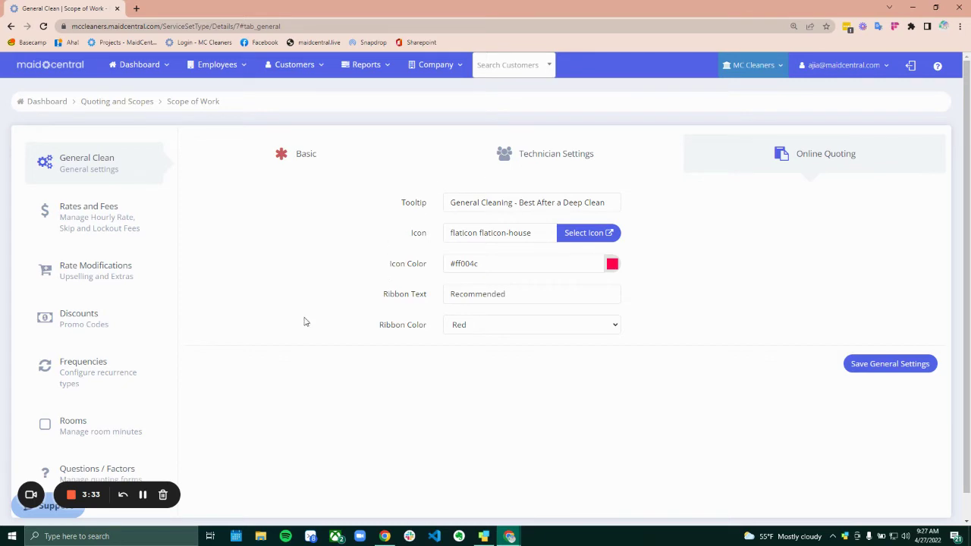
- Examine General Clean's rates and fees, including the available skip fee calculation methods and the lockout fee
{"action": "left_click", "coordinate": [106, 215]}
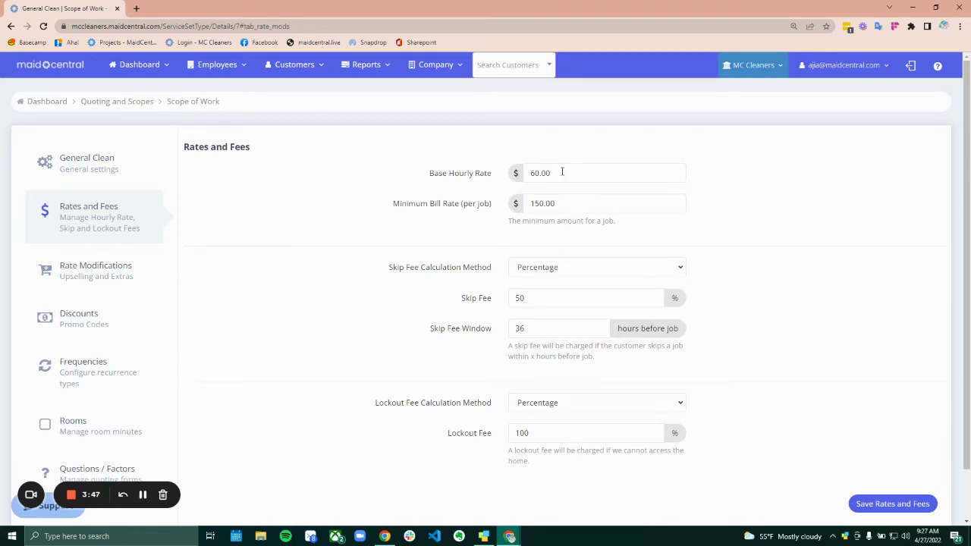
{"action": "left_click", "coordinate": [575, 271]}
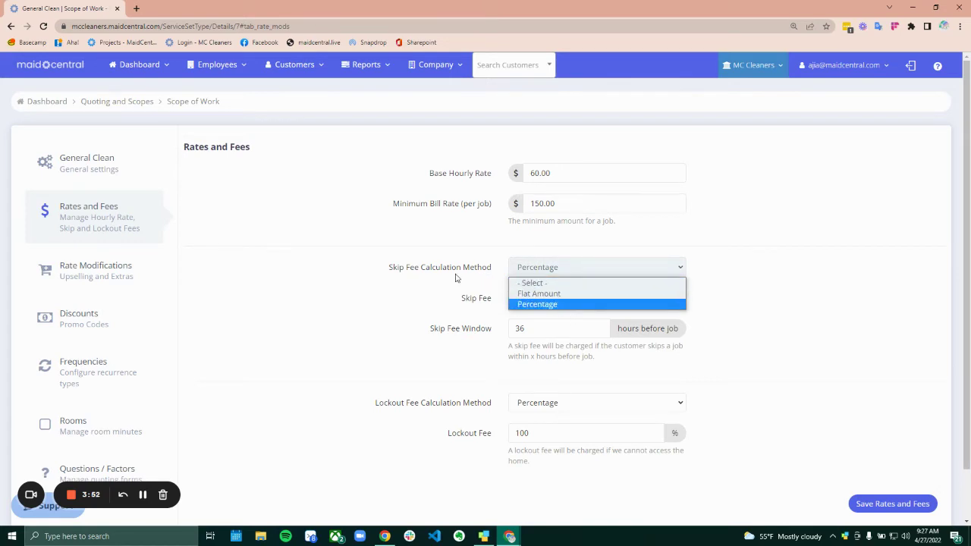
{"action": "left_click", "coordinate": [484, 361]}
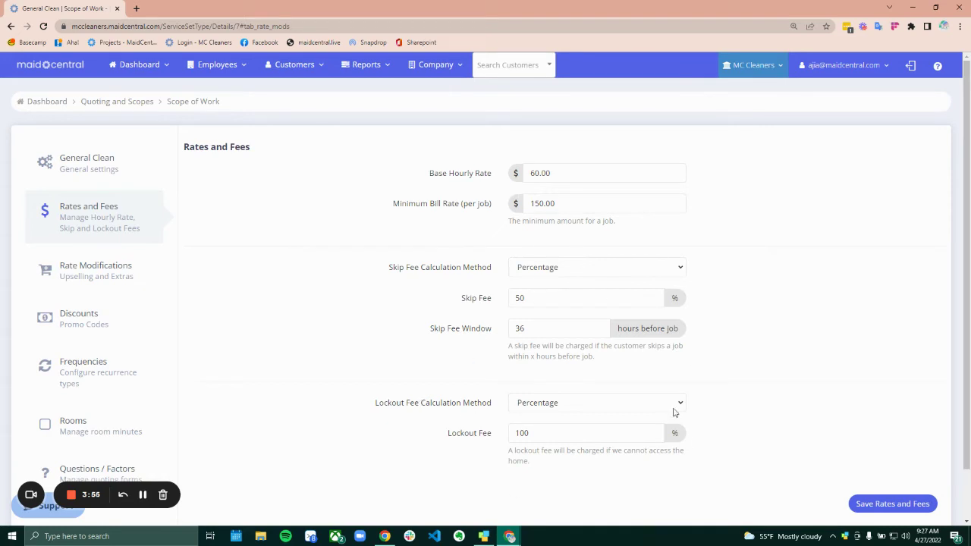
- Look through General Clean's rate modifications for upselling and extras, and check its discount promo codes
{"action": "left_click", "coordinate": [97, 272]}
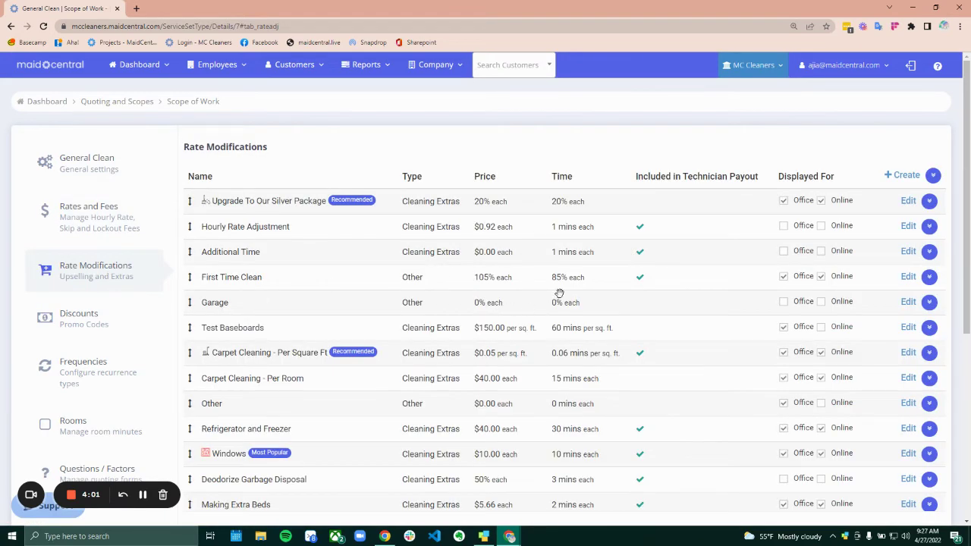
{"action": "scroll", "coordinate": [577, 303], "scroll_direction": "down", "scroll_amount": 2}
{"action": "scroll", "coordinate": [588, 309], "scroll_direction": "down", "scroll_amount": 3}
{"action": "scroll", "coordinate": [587, 313], "scroll_direction": "up", "scroll_amount": 4}
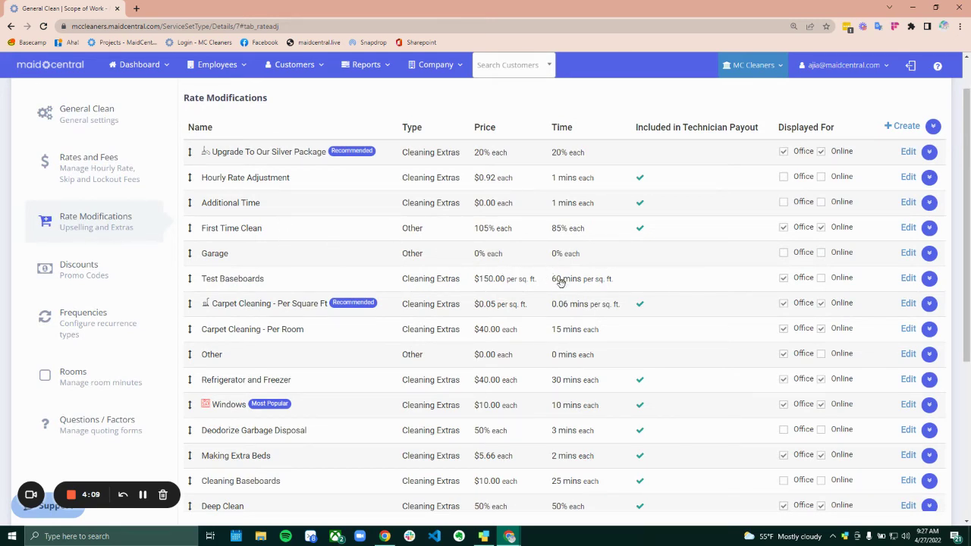
{"action": "left_click", "coordinate": [123, 279]}
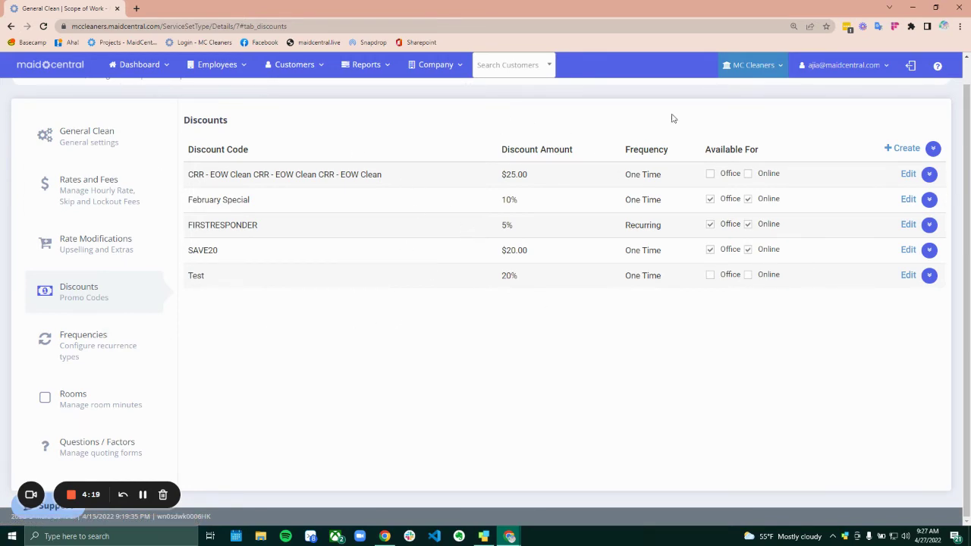
- Review General Clean's cleaning frequencies and the allowed minutes for its default and available rooms
{"action": "left_click", "coordinate": [101, 365]}
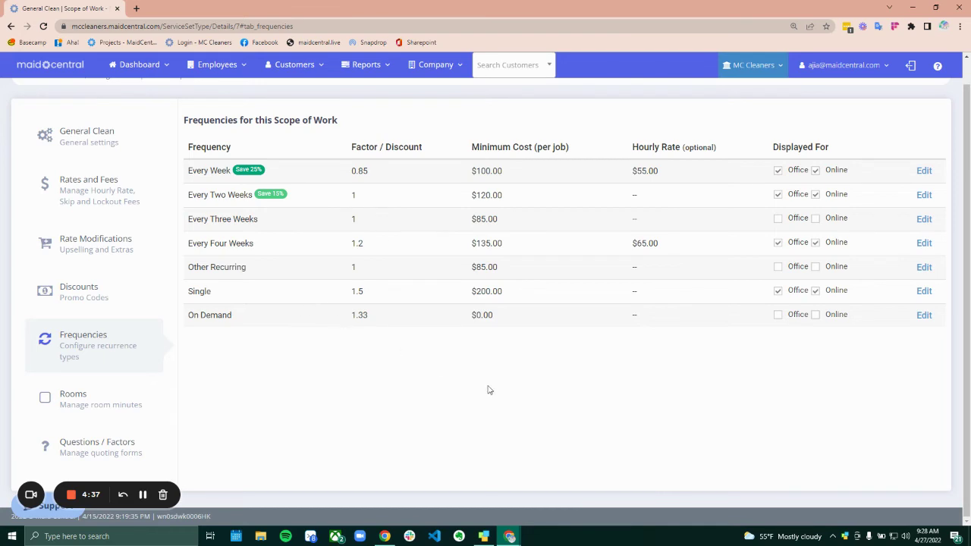
{"action": "left_click", "coordinate": [88, 409]}
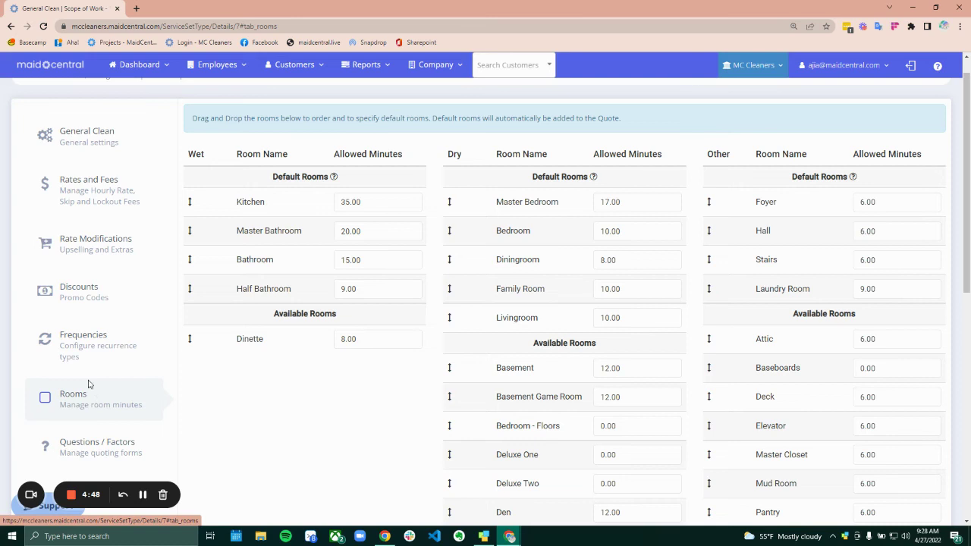
{"action": "scroll", "coordinate": [106, 410], "scroll_direction": "down", "scroll_amount": 1}
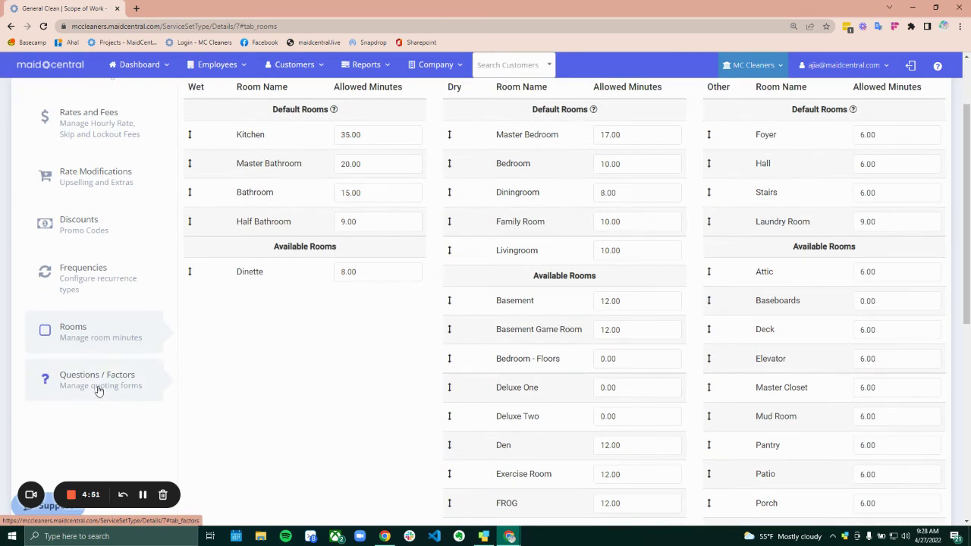
- Open General Clean's questions and factors, and compare them with the main Quoting & Scopes list where the active questions are managed
{"action": "left_click", "coordinate": [99, 389]}
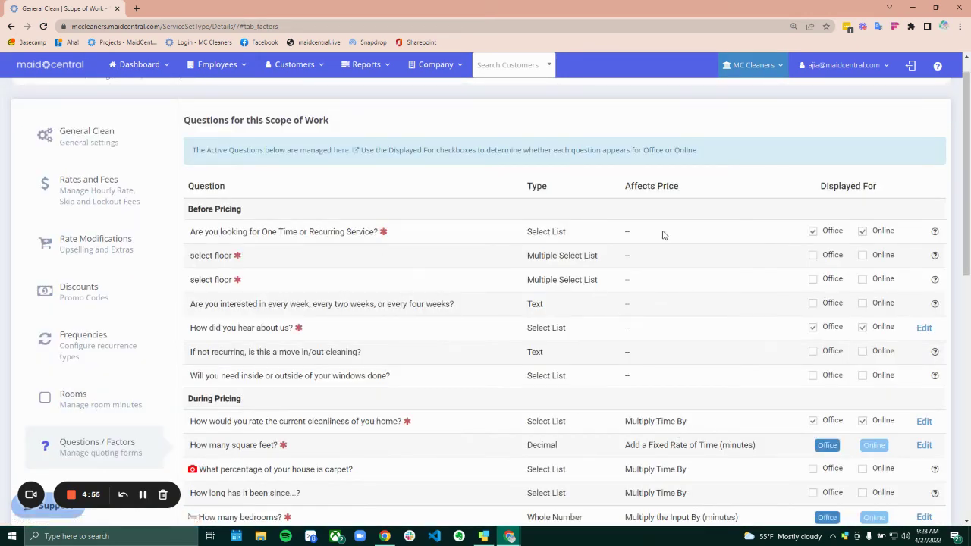
{"action": "left_click", "coordinate": [340, 151]}
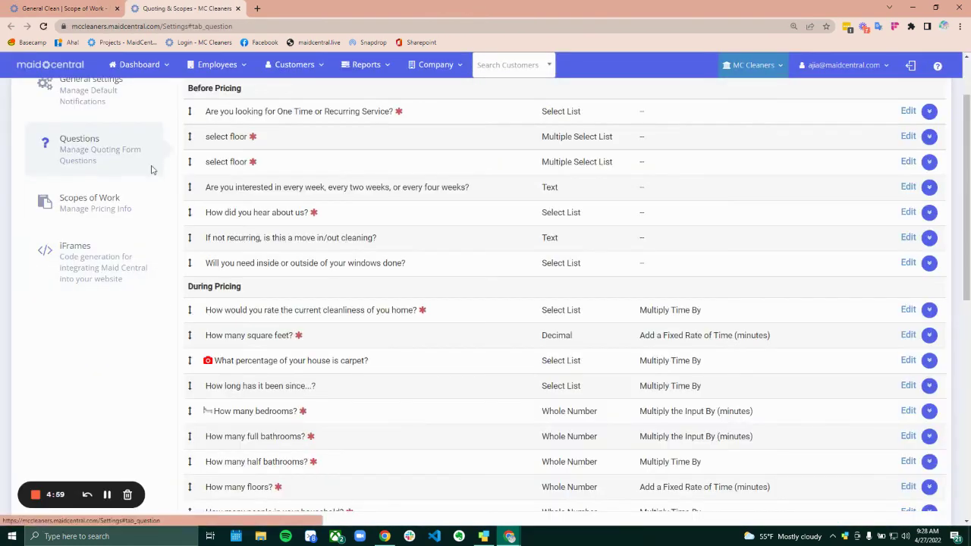
{"action": "scroll", "coordinate": [233, 195], "scroll_direction": "up", "scroll_amount": 1}
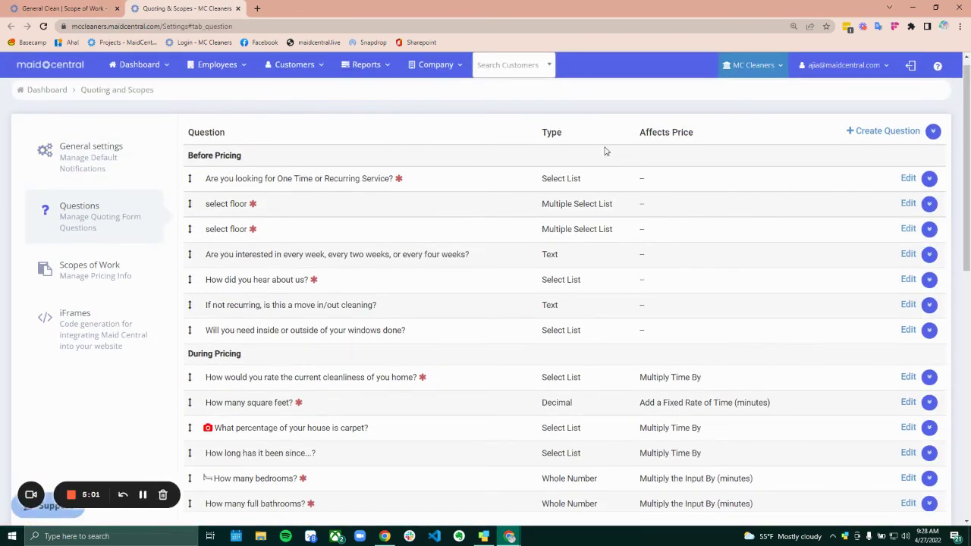
{"action": "left_click", "coordinate": [76, 8]}
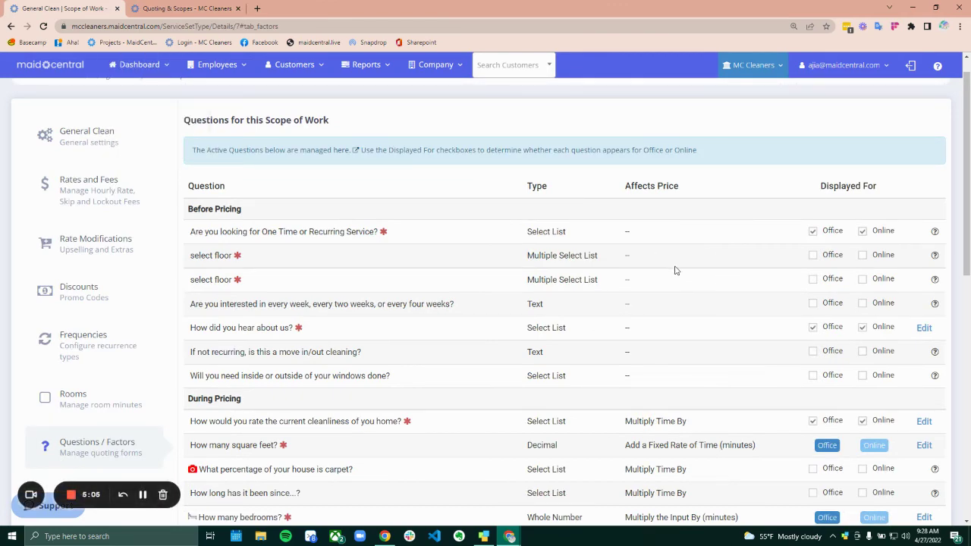
{"action": "left_click", "coordinate": [187, 8]}
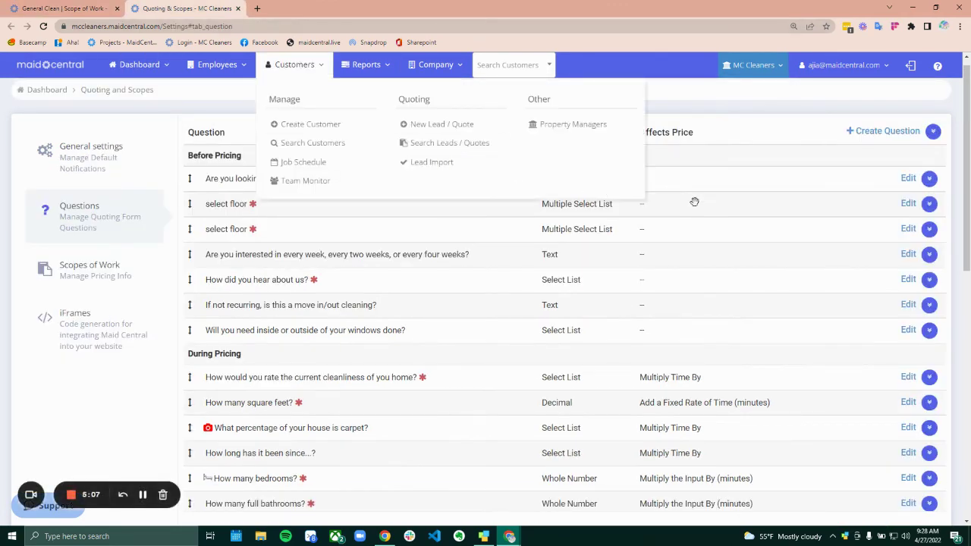
{"action": "scroll", "coordinate": [631, 308], "scroll_direction": "down", "scroll_amount": 3}
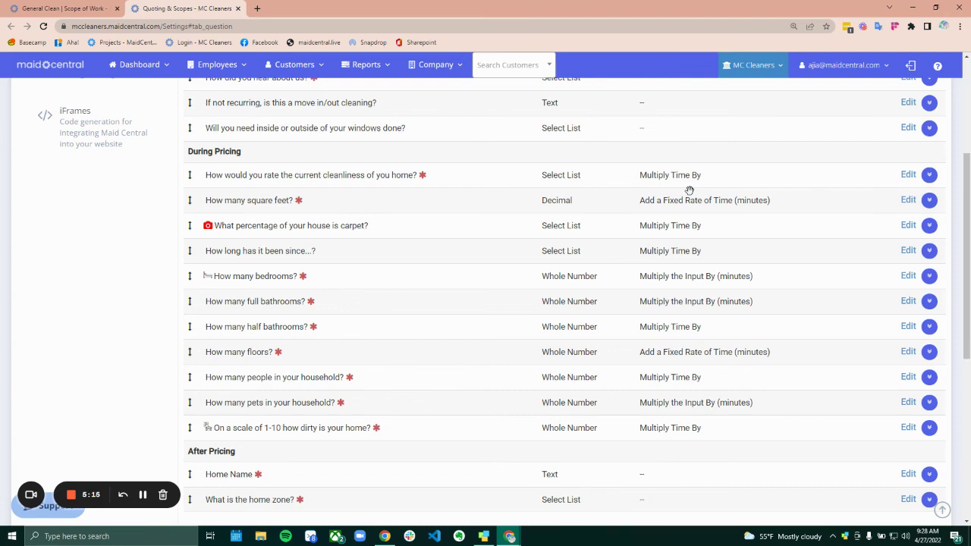
- Return to General Clean's questions and check which ones are displayed for office and online before, during and after pricing
{"action": "left_click", "coordinate": [65, 8]}
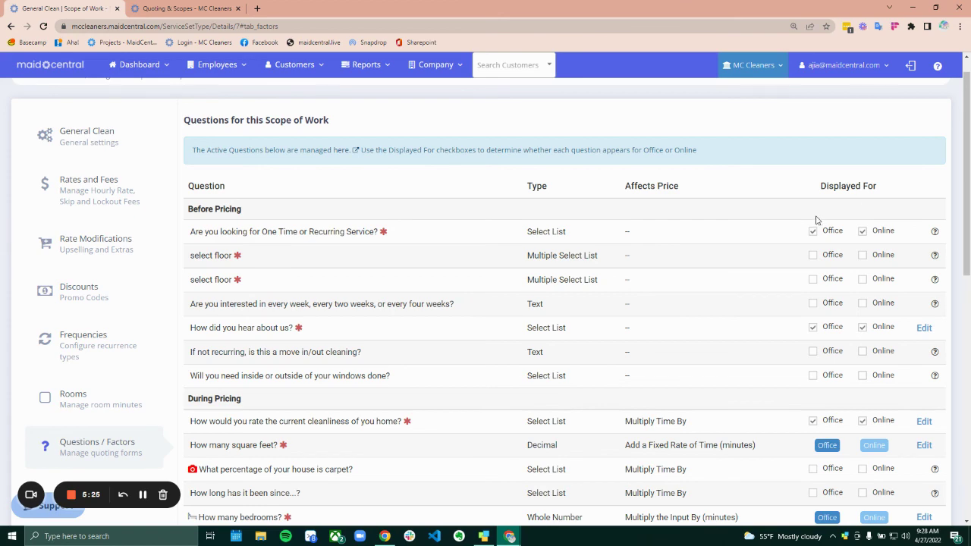
{"action": "scroll", "coordinate": [790, 234], "scroll_direction": "down", "scroll_amount": 4}
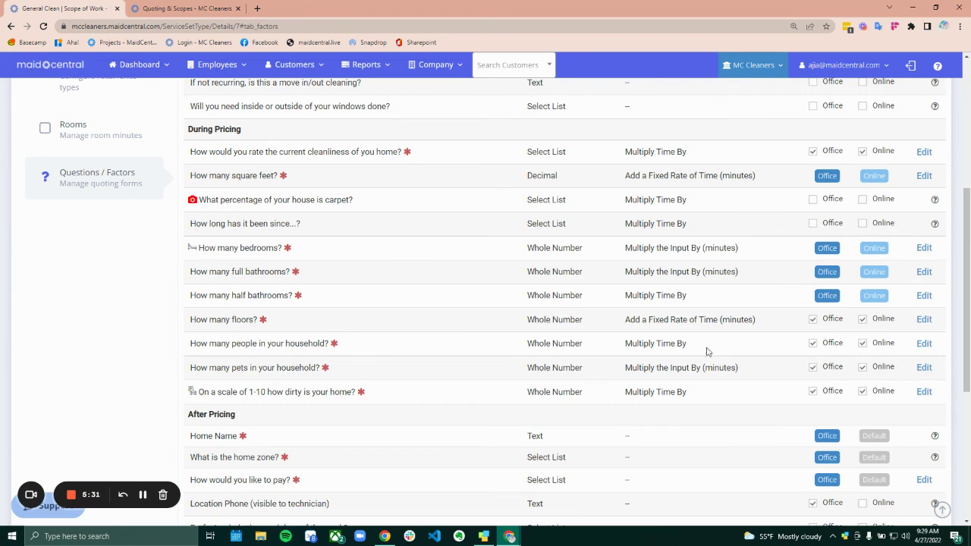
{"action": "scroll", "coordinate": [314, 286], "scroll_direction": "up", "scroll_amount": 5}
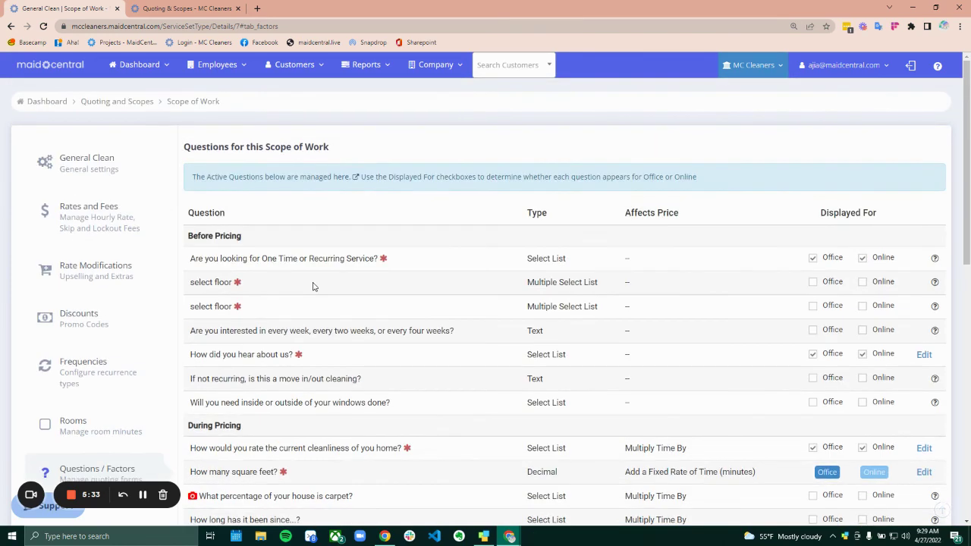